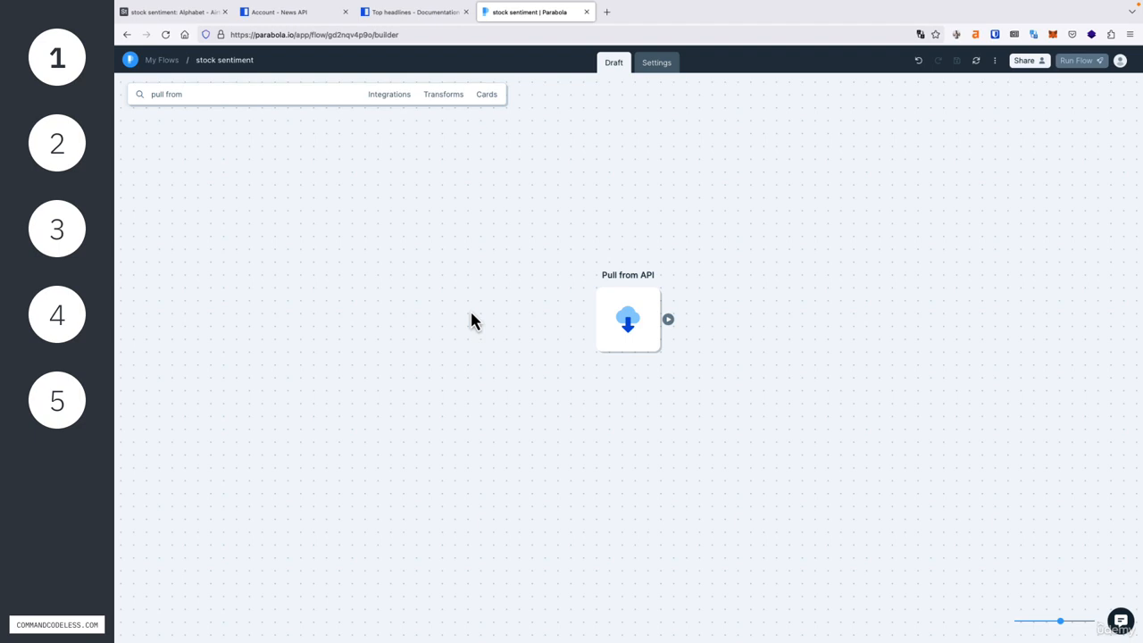
Step: Search the steps for "extract" and add an Extract with AI step connected after Pull from API
left_click(191, 94)
triple_click(202, 93)
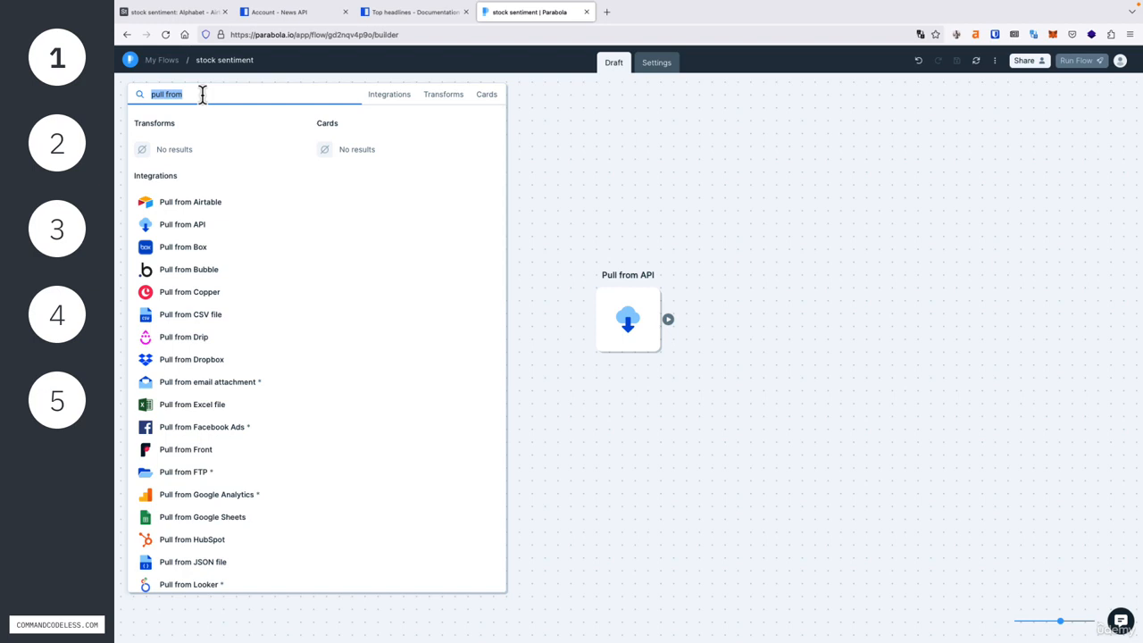
type("extra")
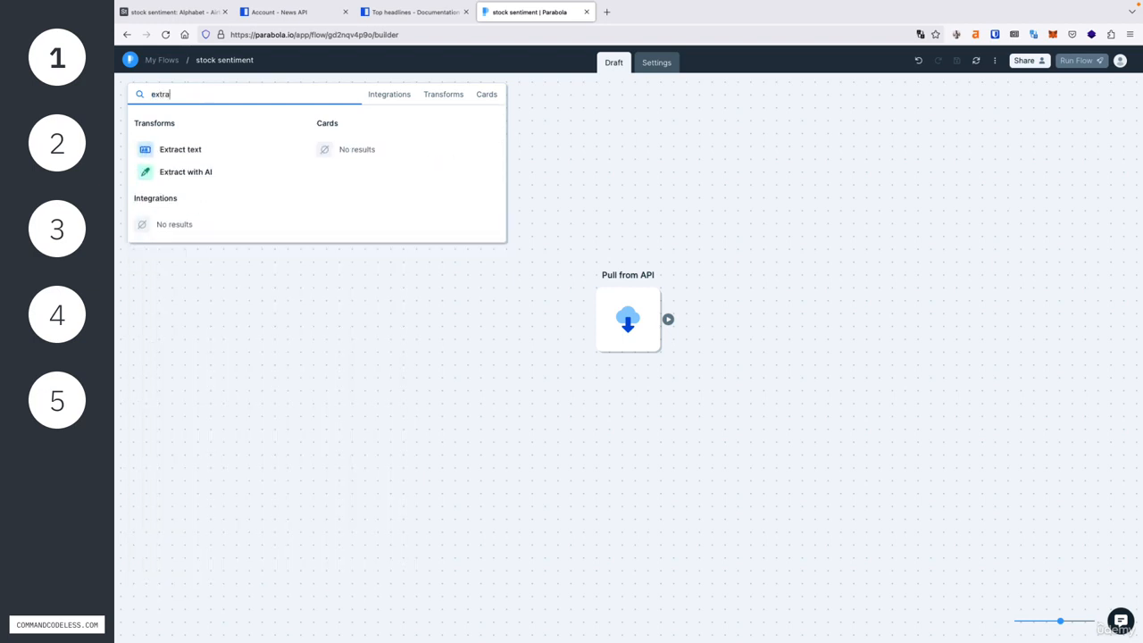
type("ct")
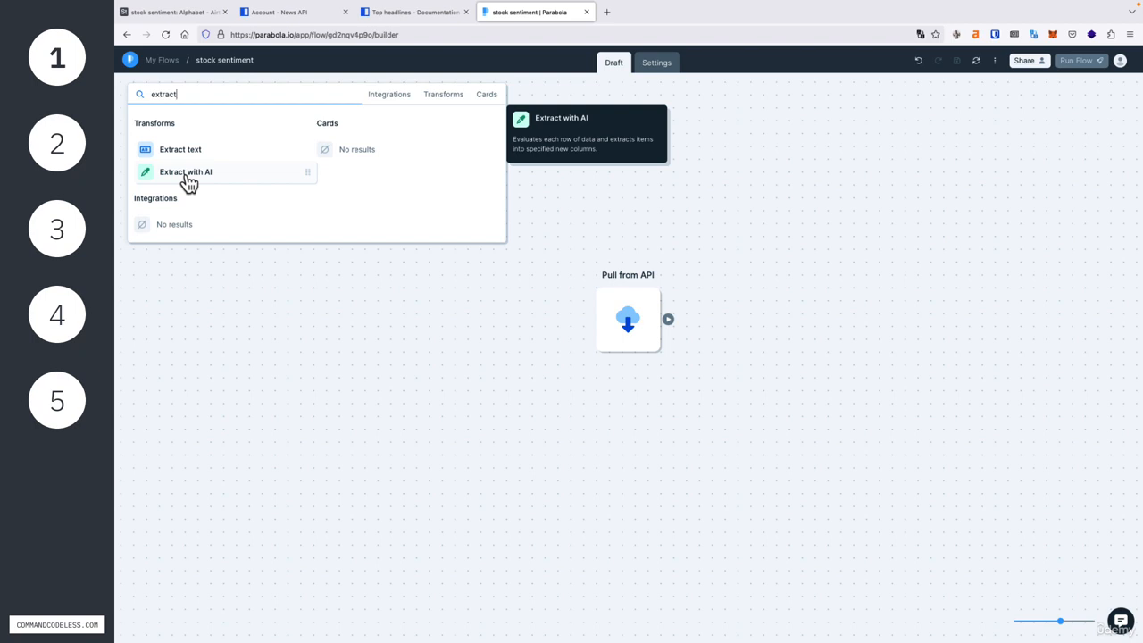
left_click_drag(189, 182, 726, 323)
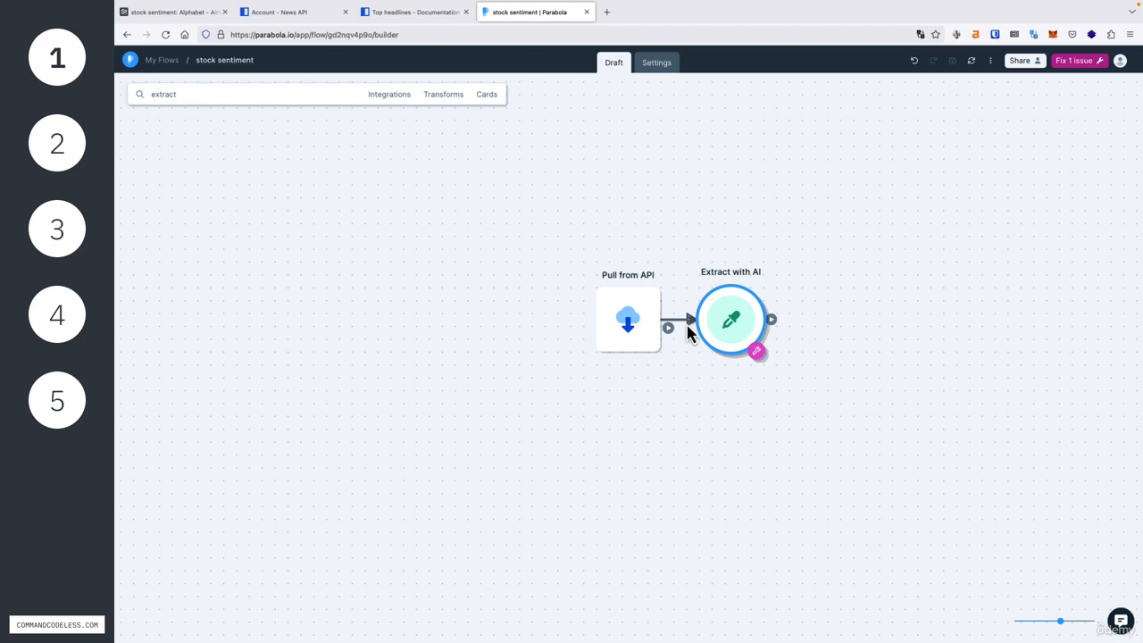
Step: Open the Extract with AI settings, accept the AI usage notice, and show the Pull from API input data
left_click(712, 368)
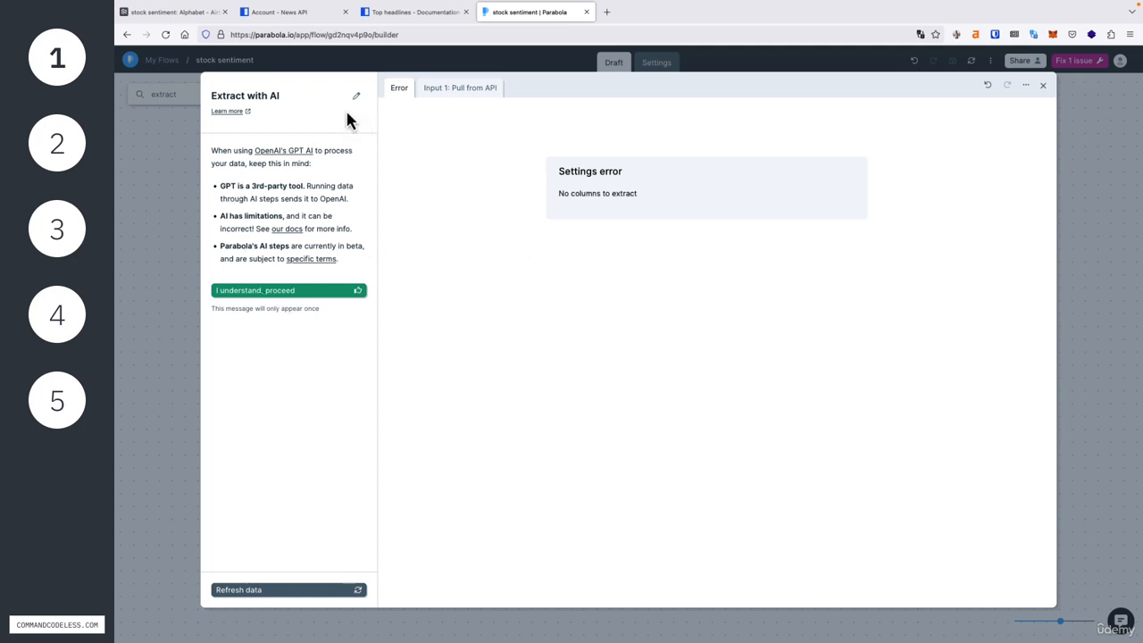
left_click(268, 296)
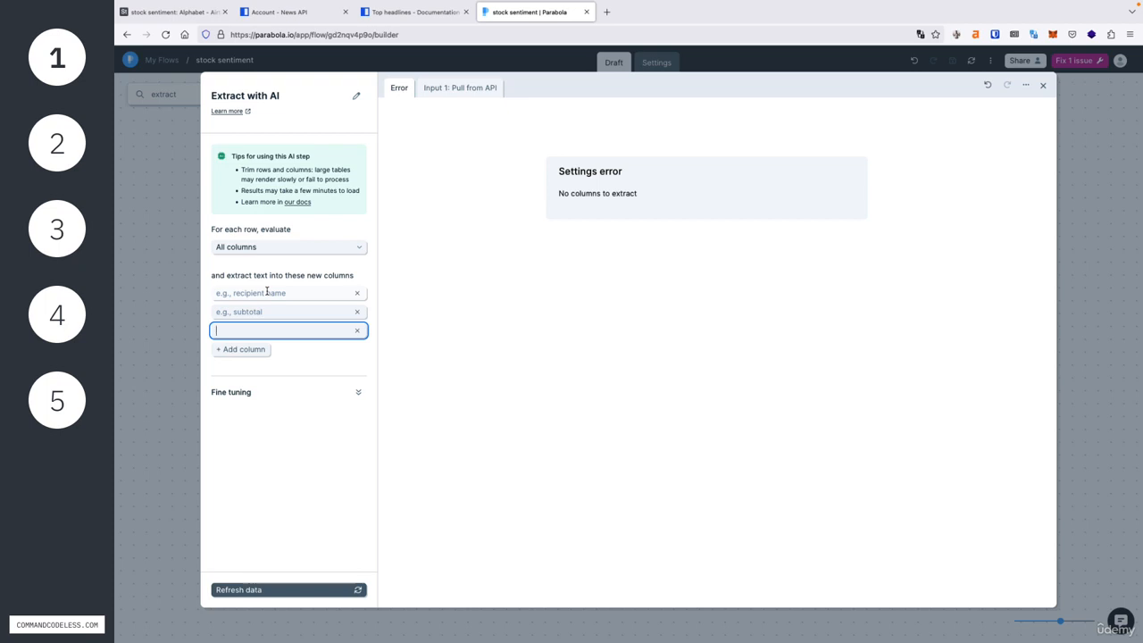
left_click(447, 99)
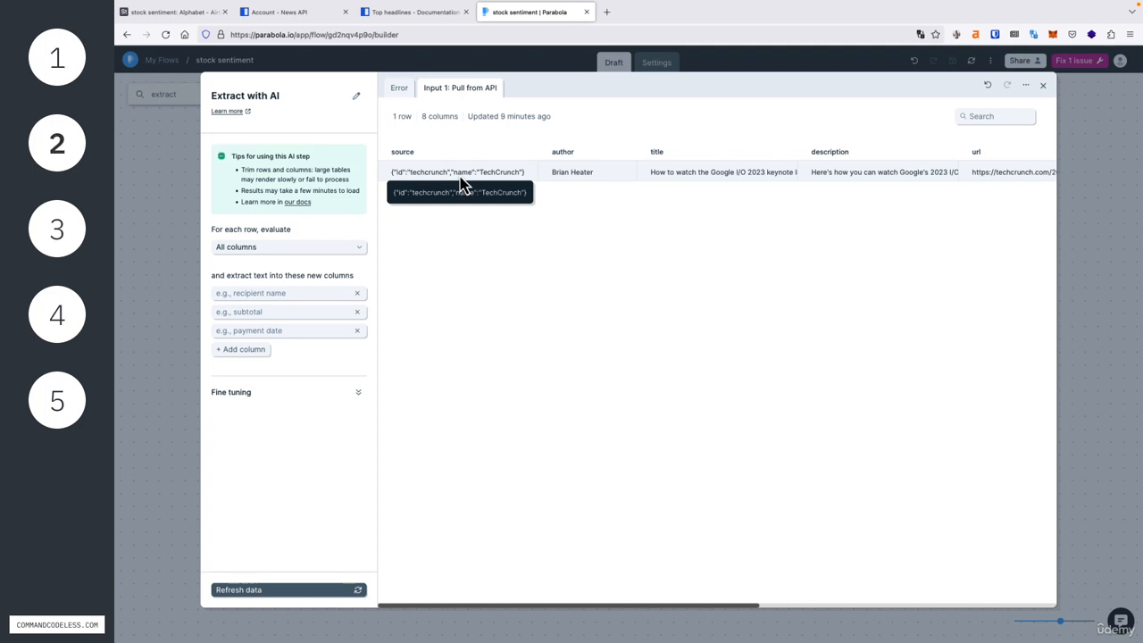
Step: Restrict the evaluation to these column(s) and add only the source column
left_click(280, 250)
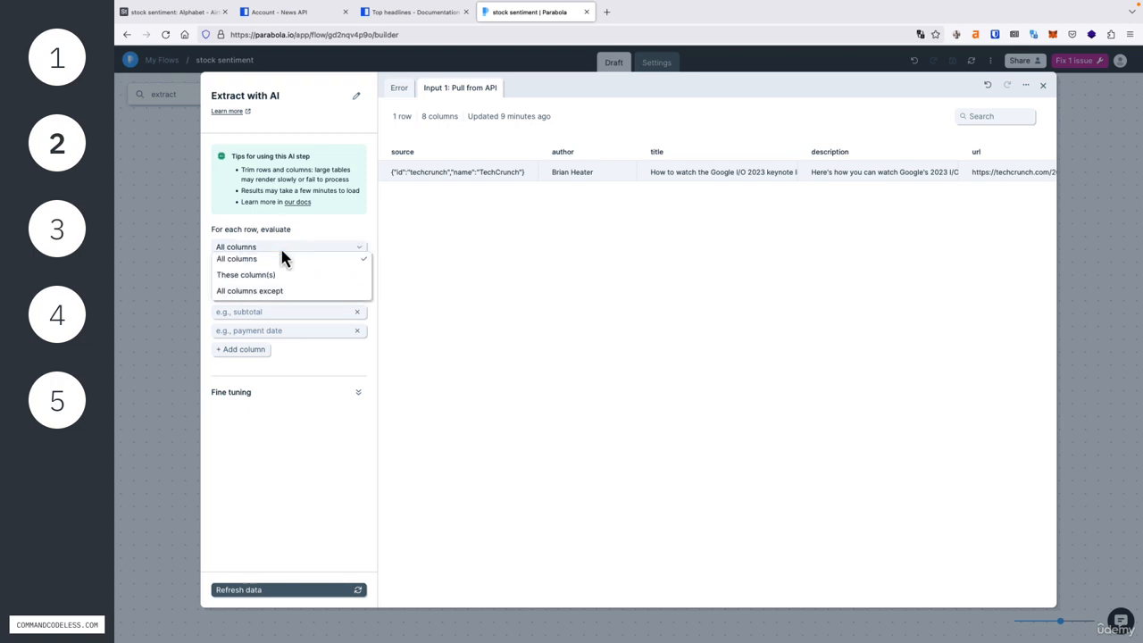
left_click(280, 276)
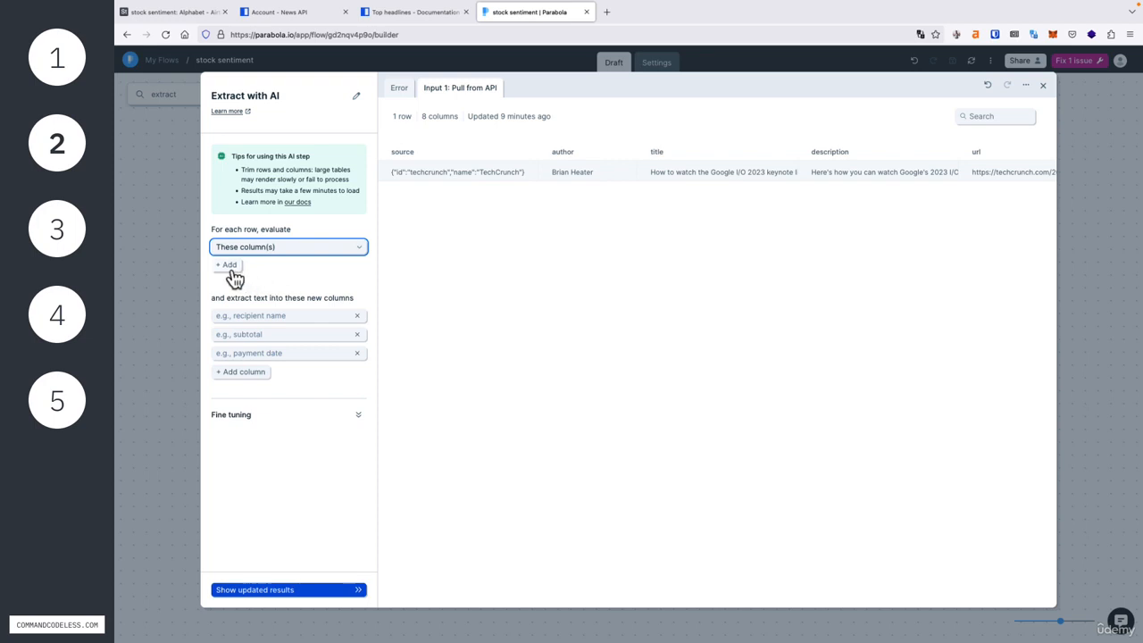
left_click(230, 265)
left_click(252, 296)
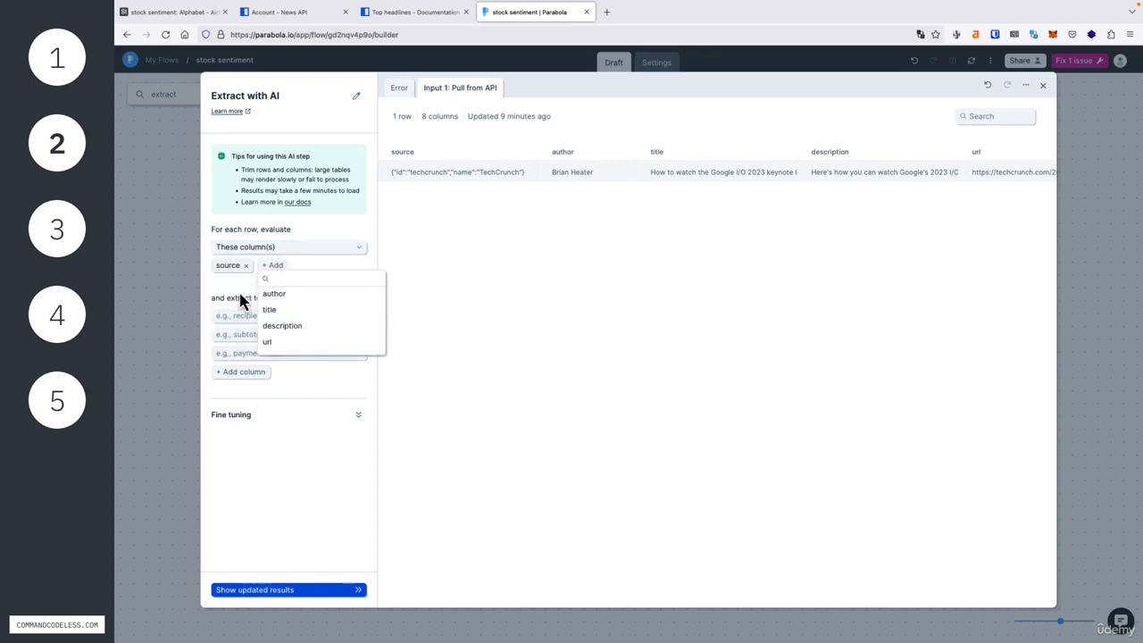
key("Escape")
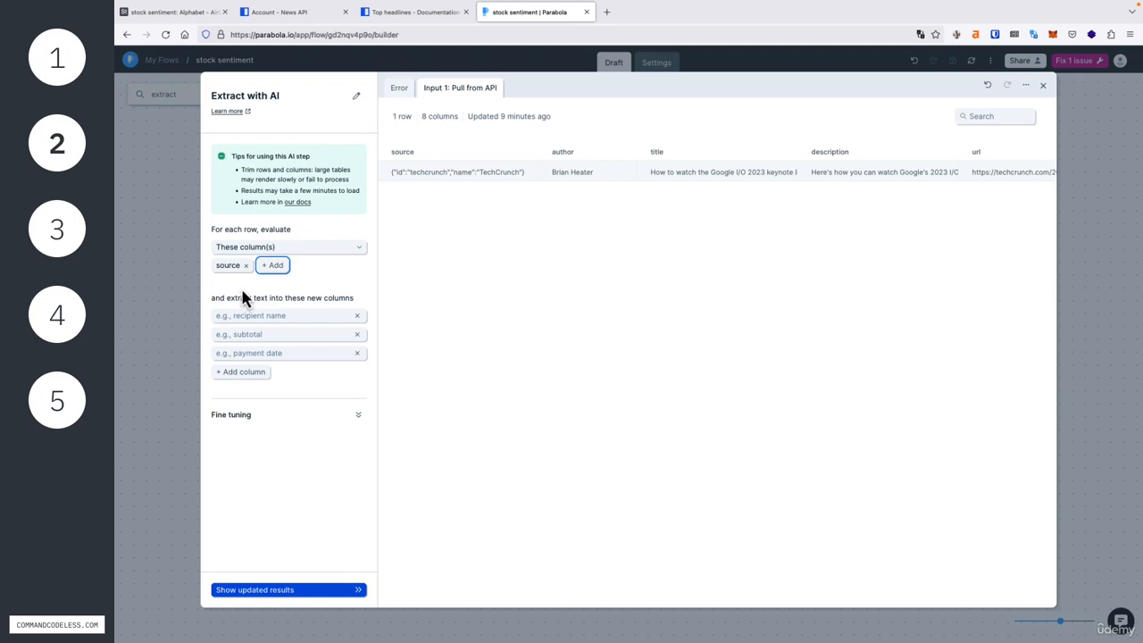
left_click(248, 283)
Step: Name the first new column for the extracted text "publication"
left_click_drag(209, 300, 357, 308)
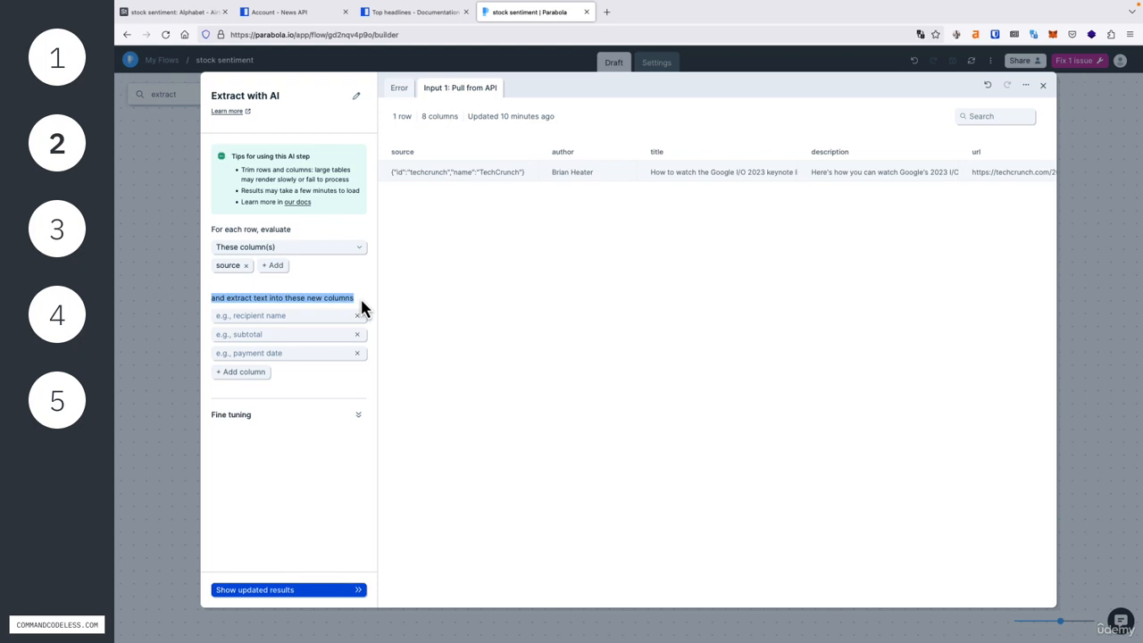
left_click(277, 317)
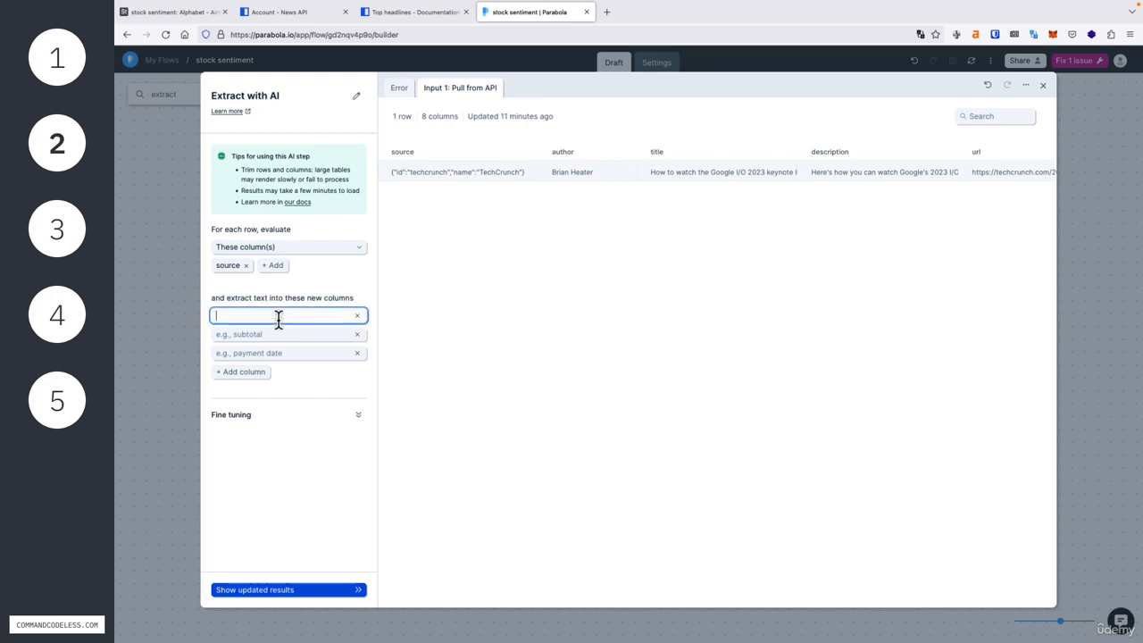
type("publication")
left_click(312, 399)
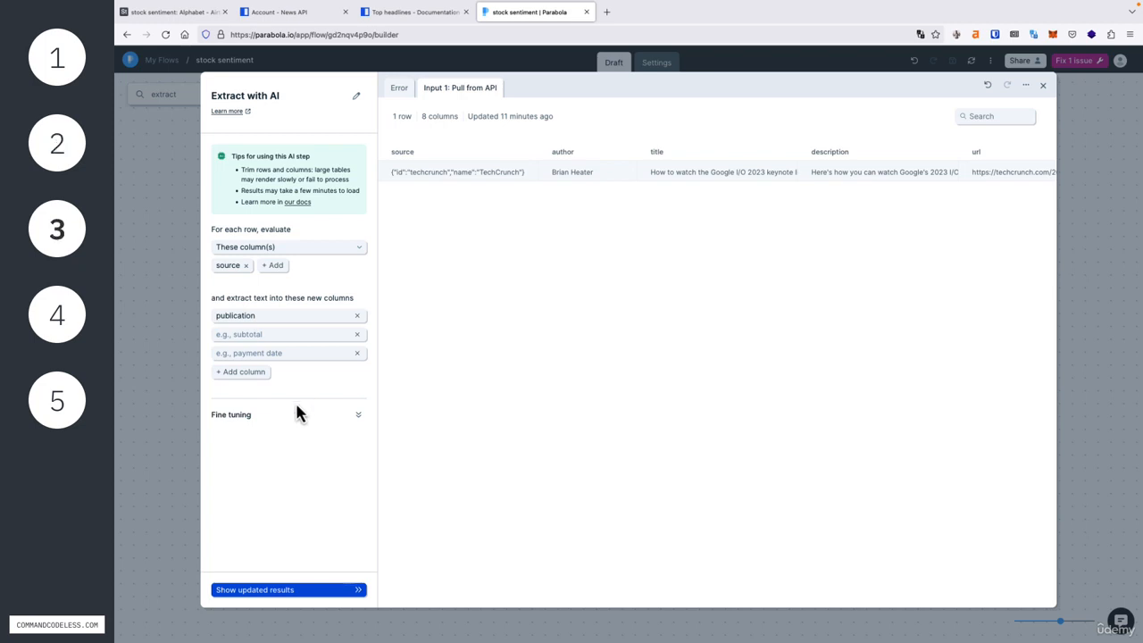
Step: Add the fine-tuning context: Extract the source name for each row. For example, """id:techcrunch,name:TechCrunch""", should become """Techcrunch"""
left_click(241, 418)
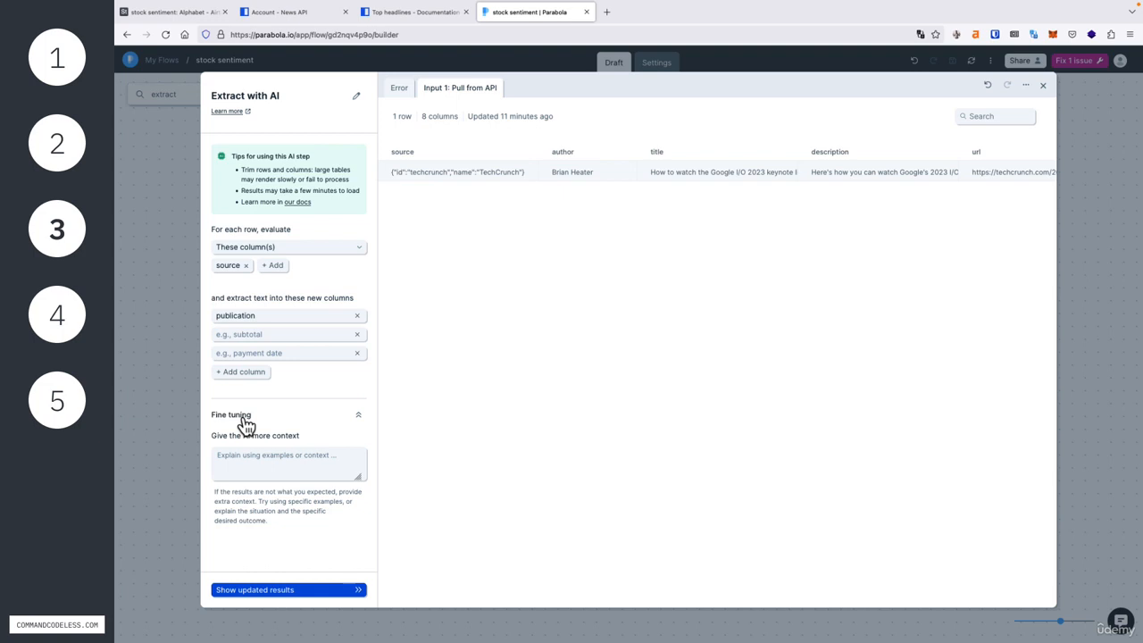
left_click(271, 461)
type("Extract the source name for each row. For example, \"\"\"id:techcrunch,name:TechCrunch\"\"\", should become \"\"\"Techcrunch\"\"\".")
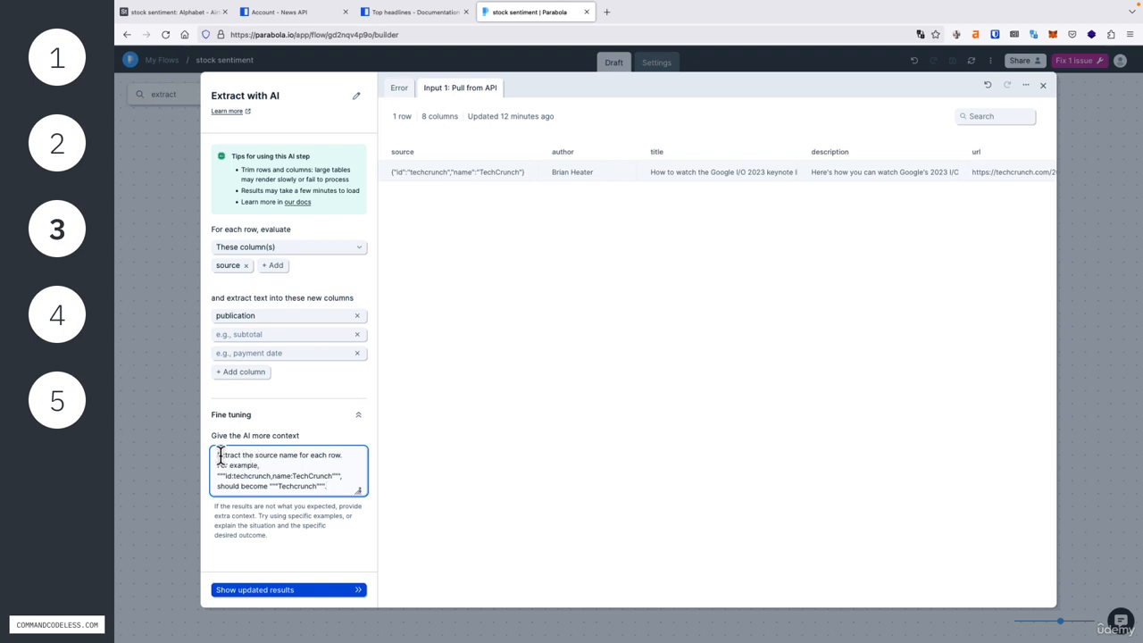
Step: Review the wording of the fine-tuning context, its example, and the new column name it refers to
left_click_drag(217, 454, 345, 454)
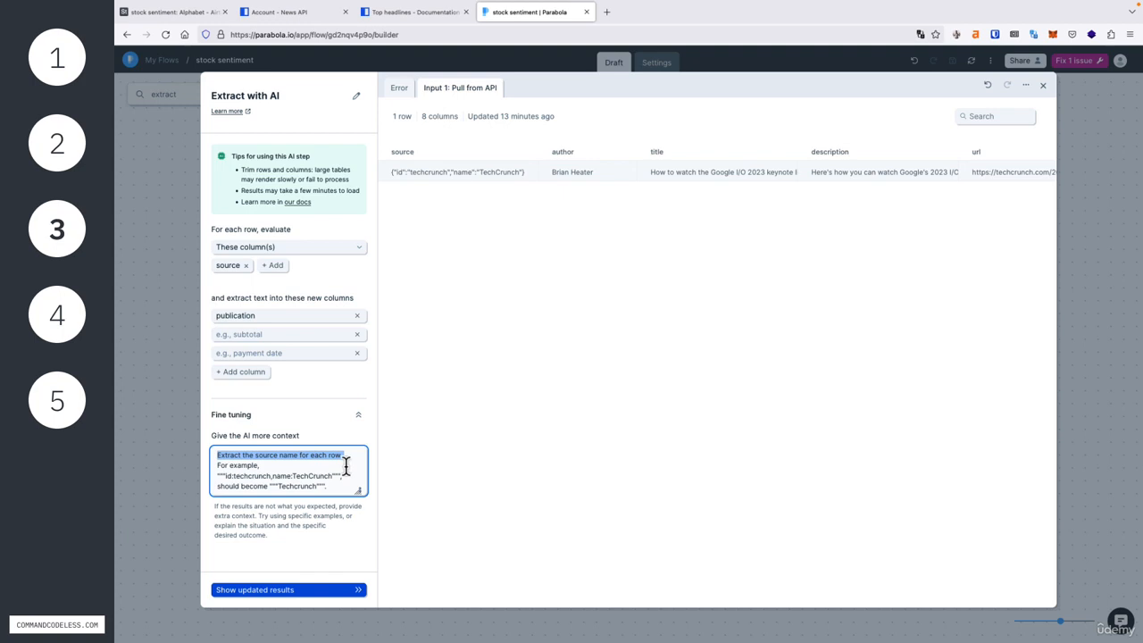
left_click(219, 465)
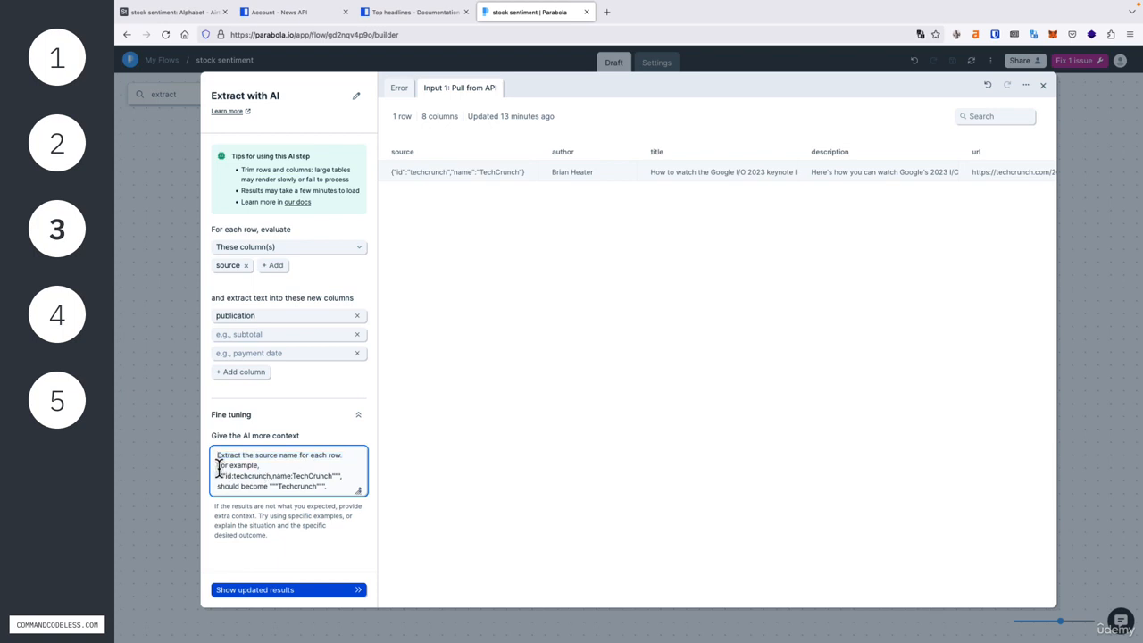
left_click_drag(219, 465, 261, 466)
left_click(267, 487)
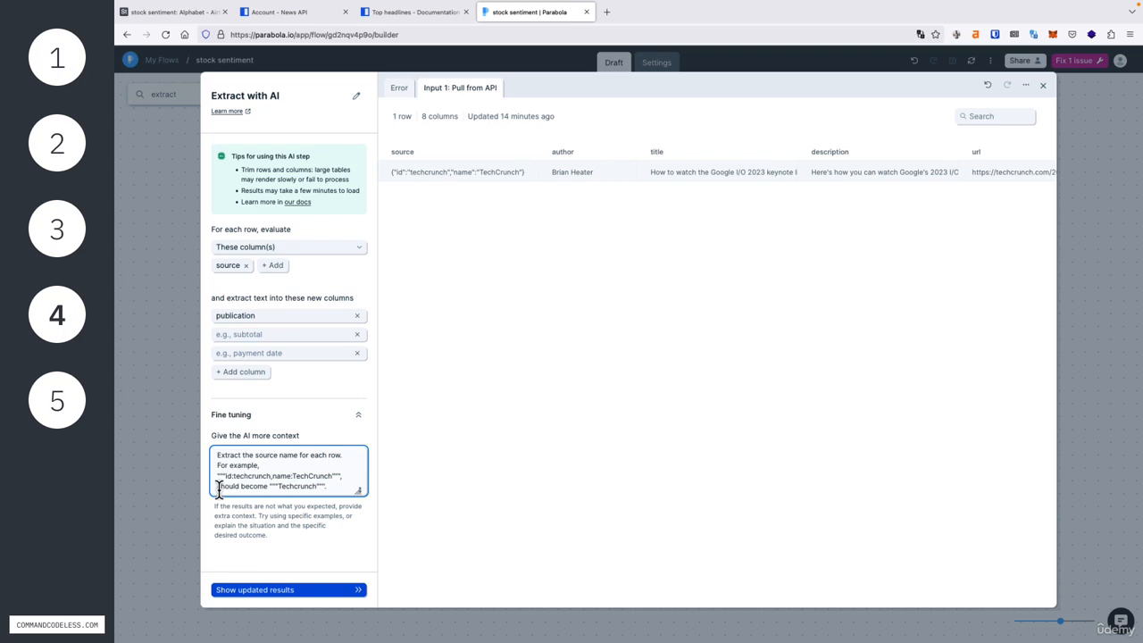
key("ctrl+a")
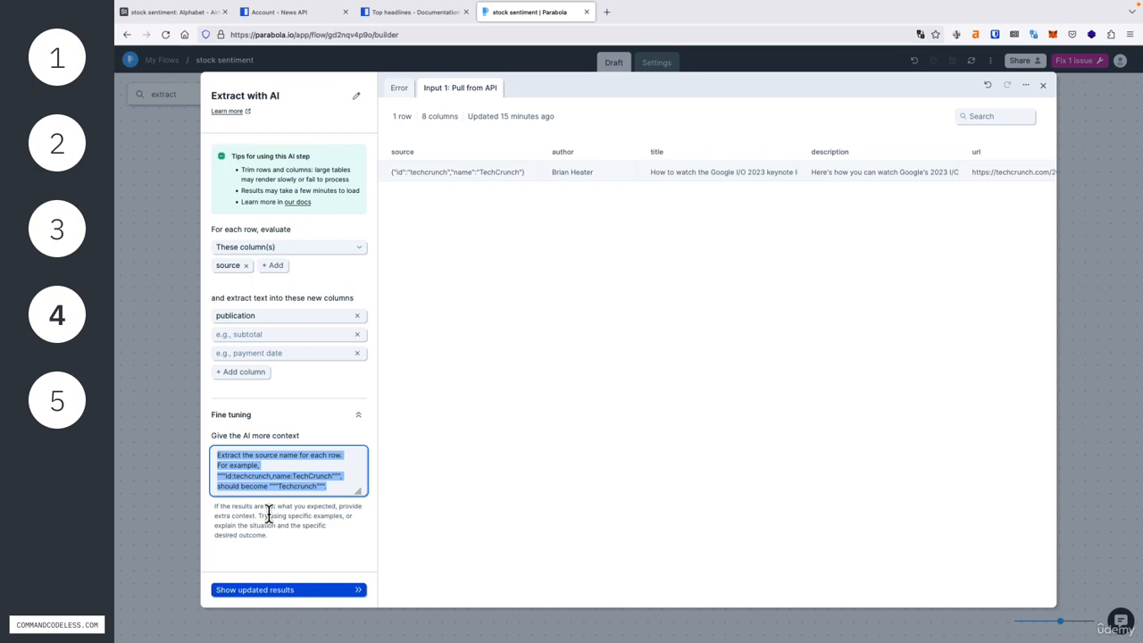
double_click(263, 317)
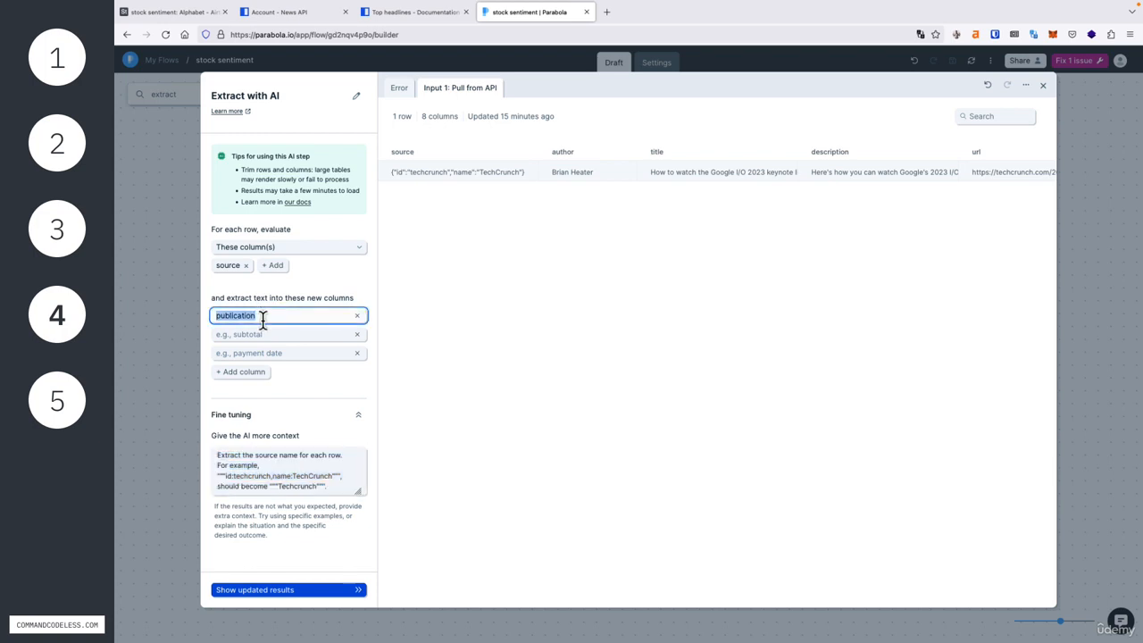
left_click(296, 474)
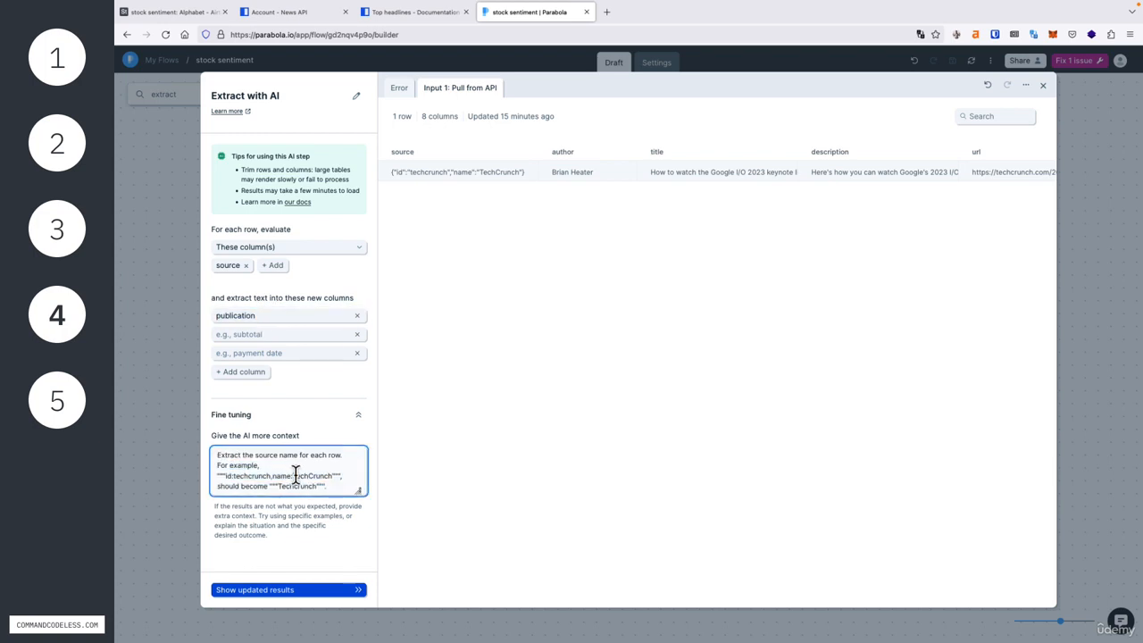
key("Down")
Step: Generate the updated extraction results and check the publication column in the results table
left_click(326, 591)
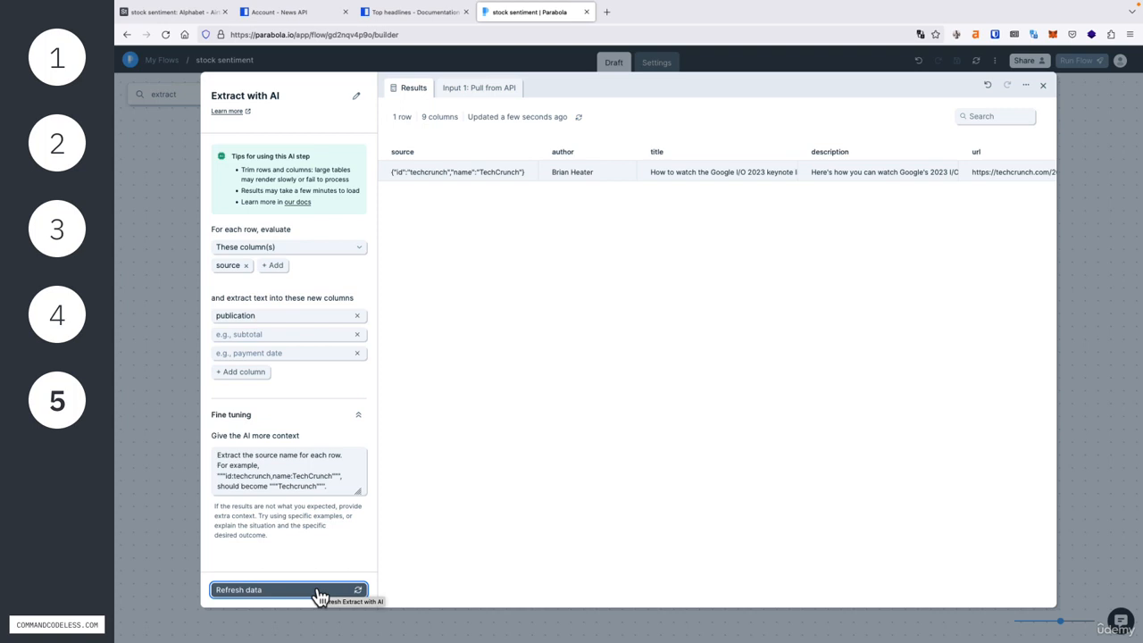
scroll(725, 473, "right", 3)
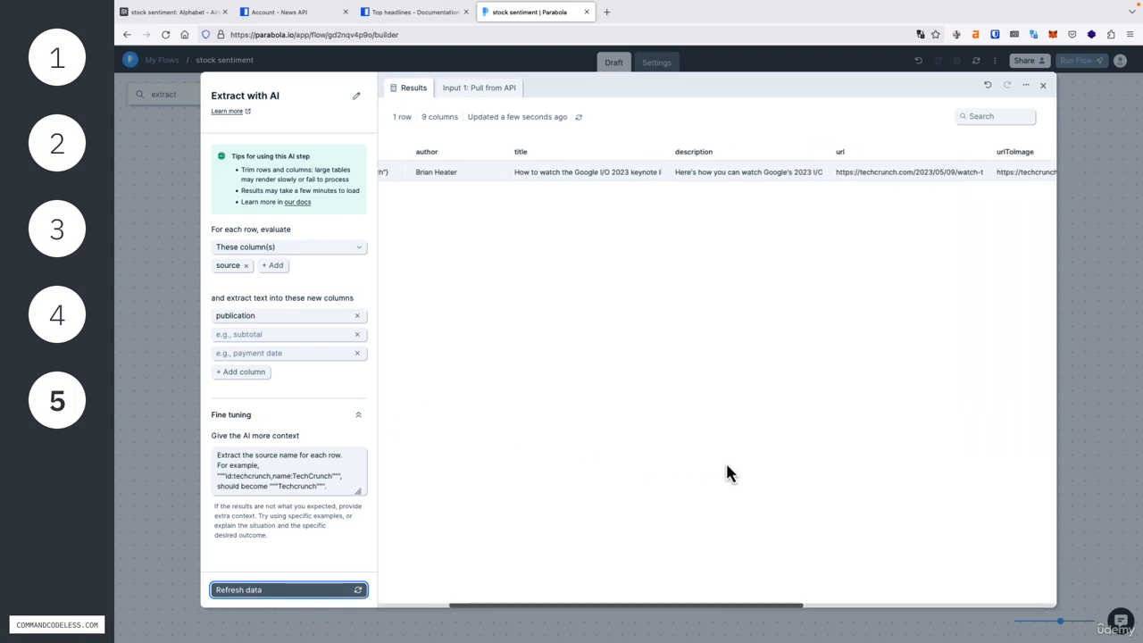
scroll(727, 465, "right", 10)
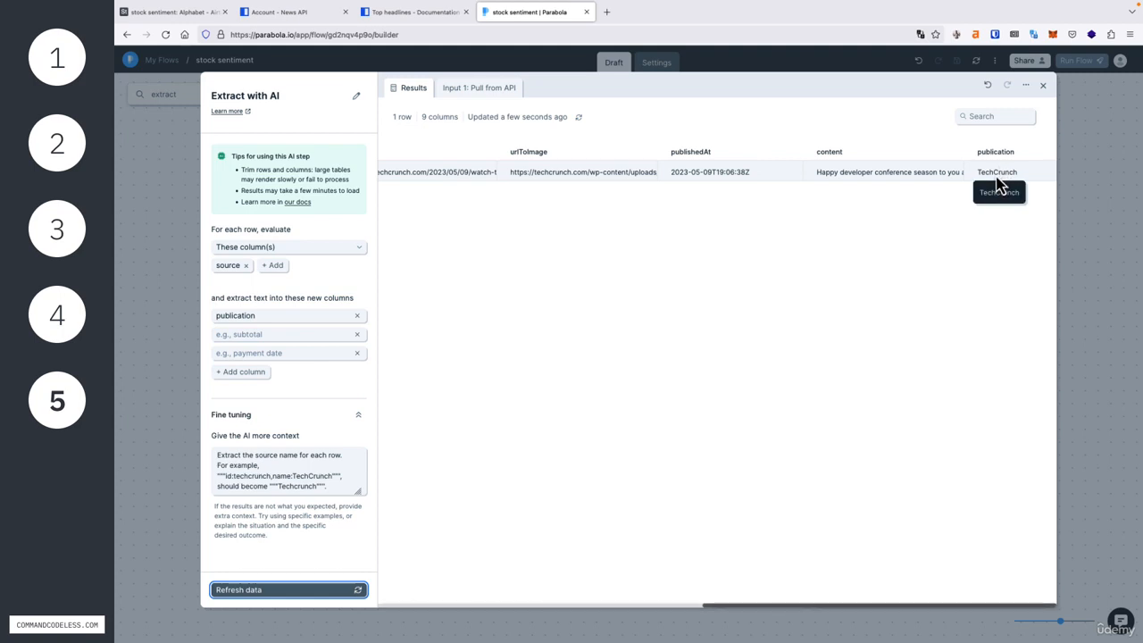
scroll(870, 252, "left", 10)
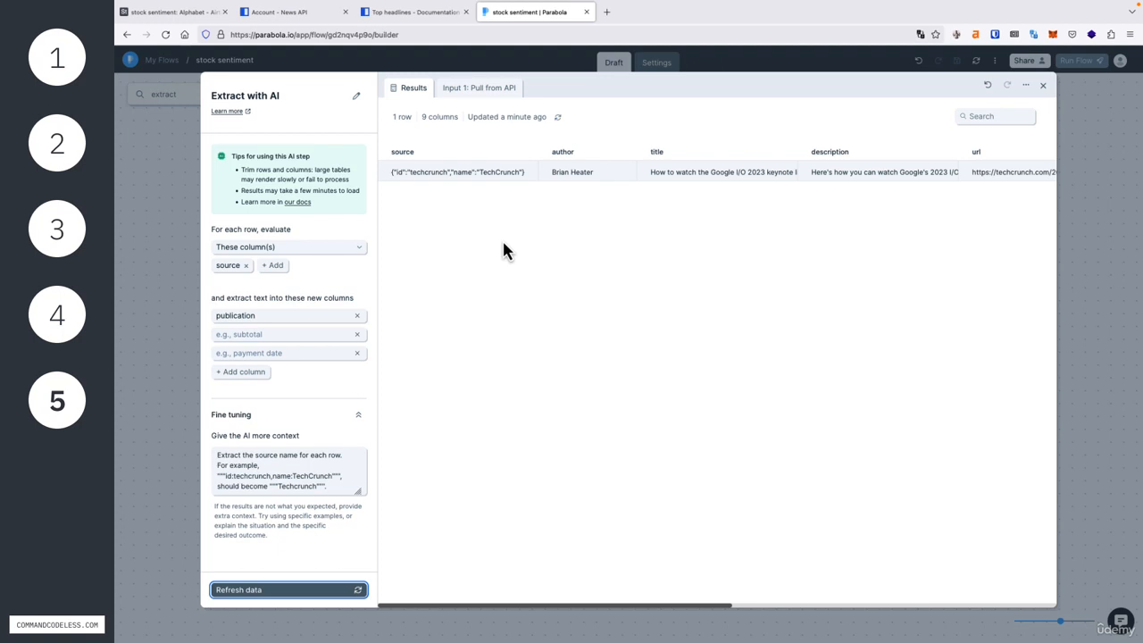
Step: Inspect the triple quotes in the fine-tuning context and close the Extract with AI settings to return to the flow canvas
left_click_drag(228, 477, 217, 477)
left_click(228, 482)
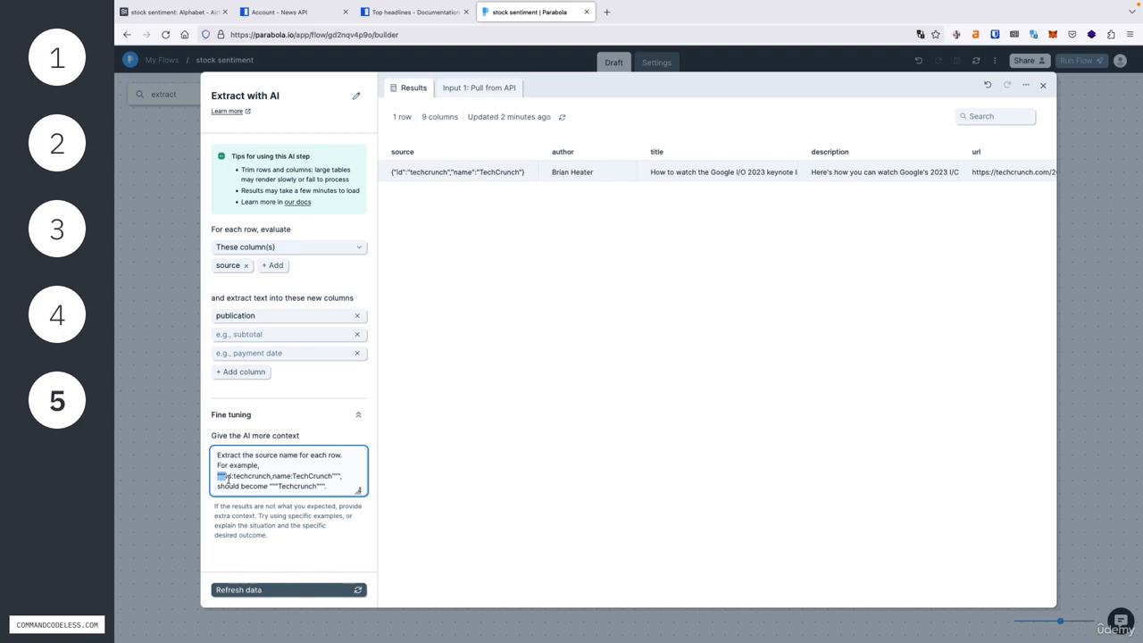
left_click(465, 473)
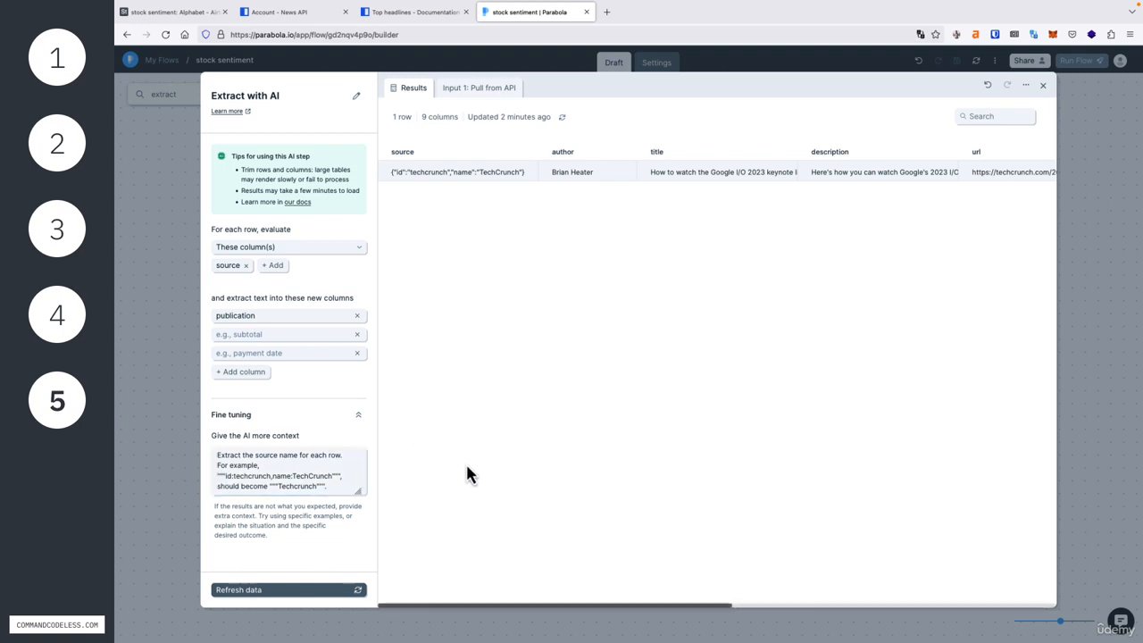
left_click(173, 400)
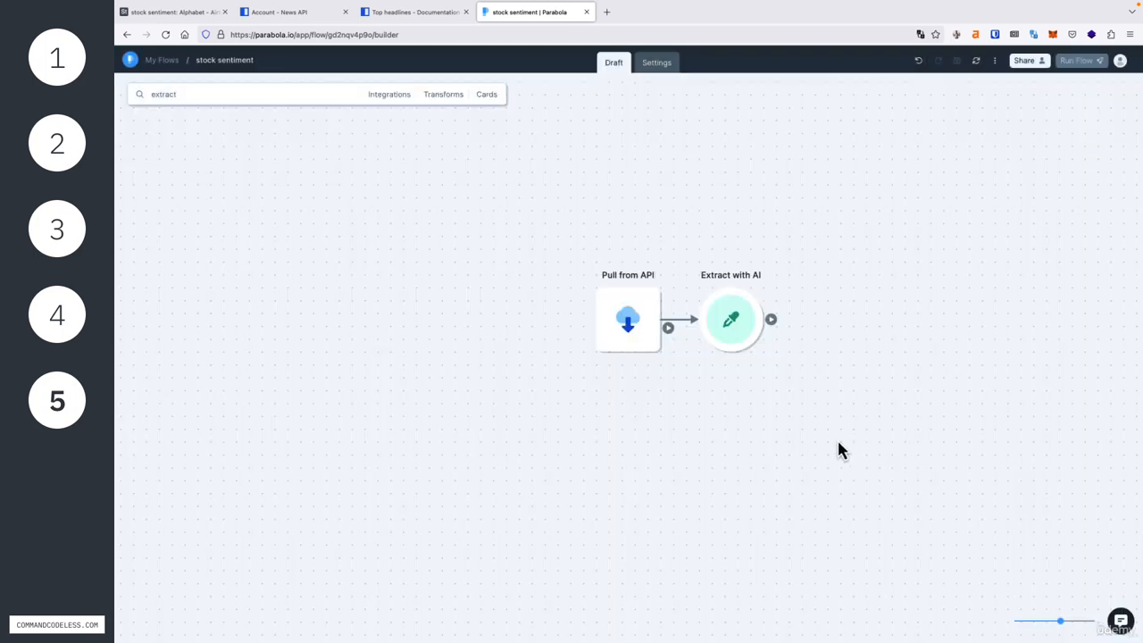
left_click_drag(838, 442, 795, 458)
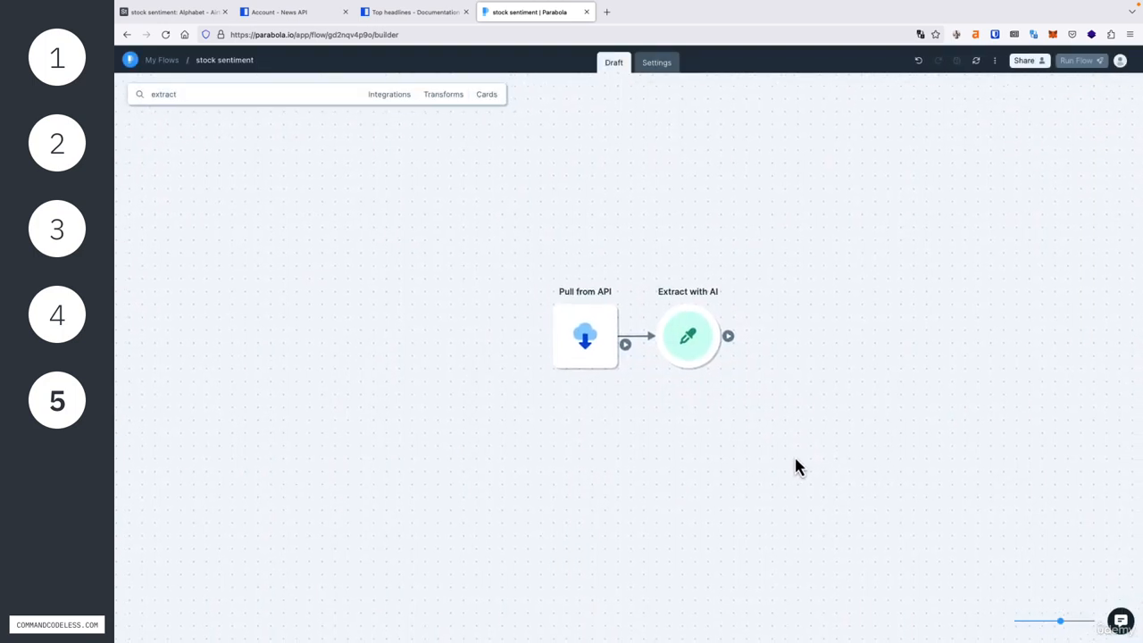